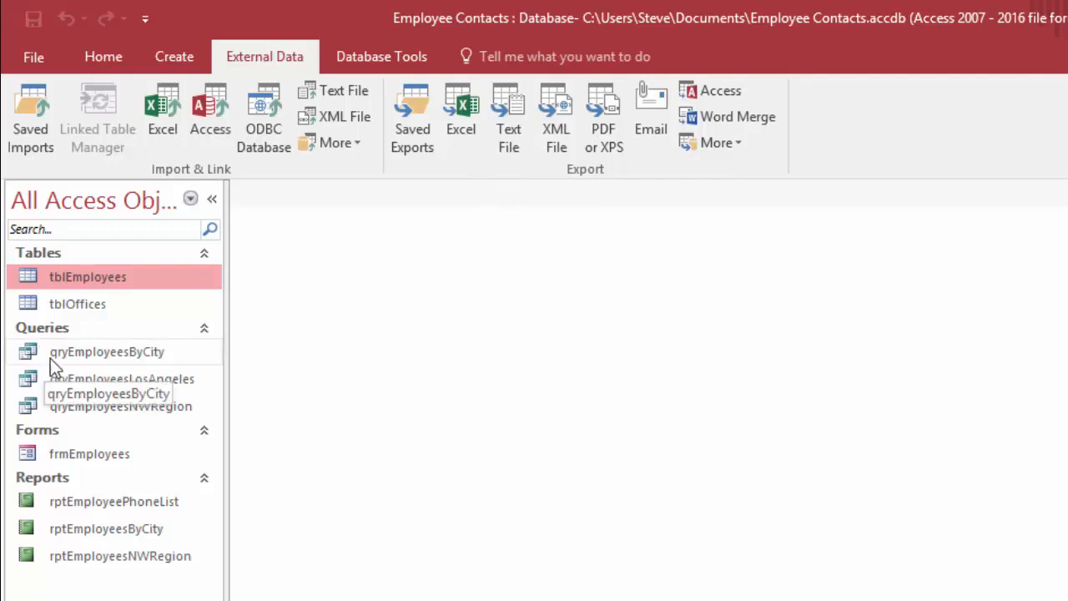
Start exporting the qryEmployeesByCity query to the text file qryEmployeesByCity.txt in Documents, without formatting and layout.
left_click(105, 355)
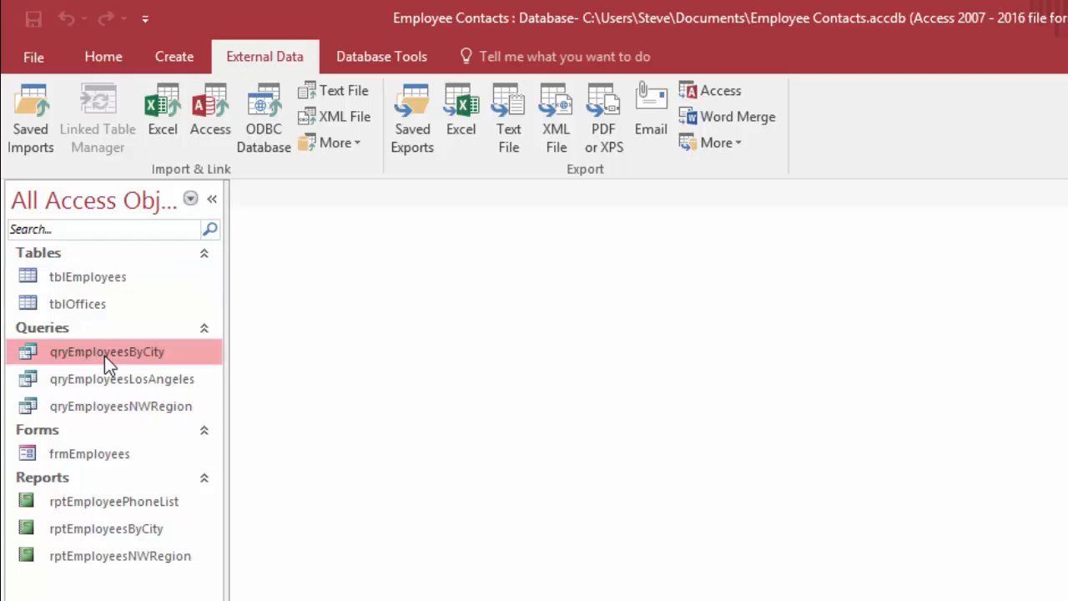
left_click(506, 112)
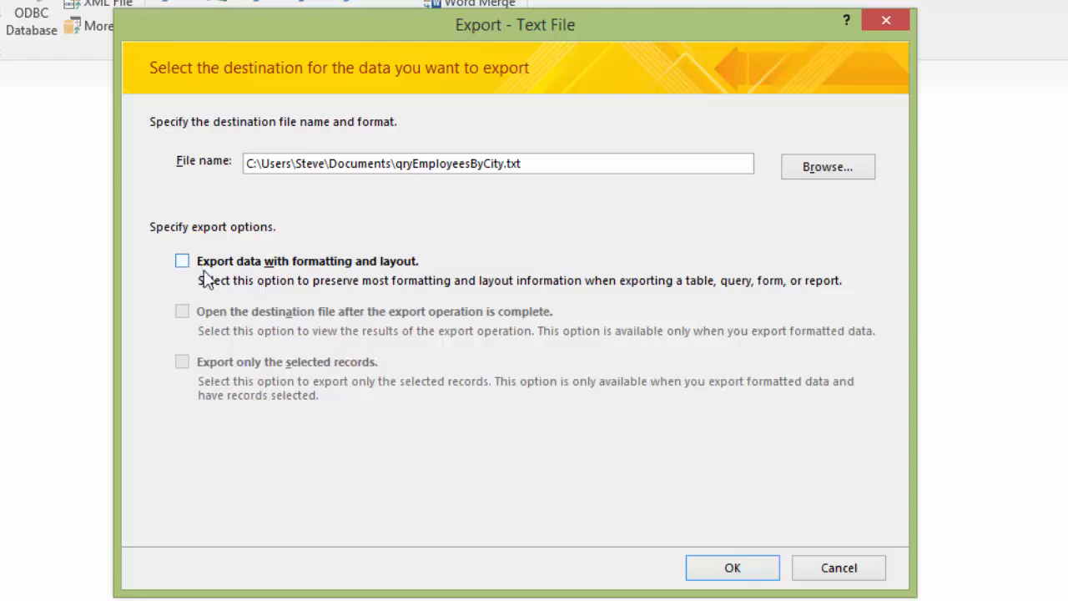
left_click(735, 569)
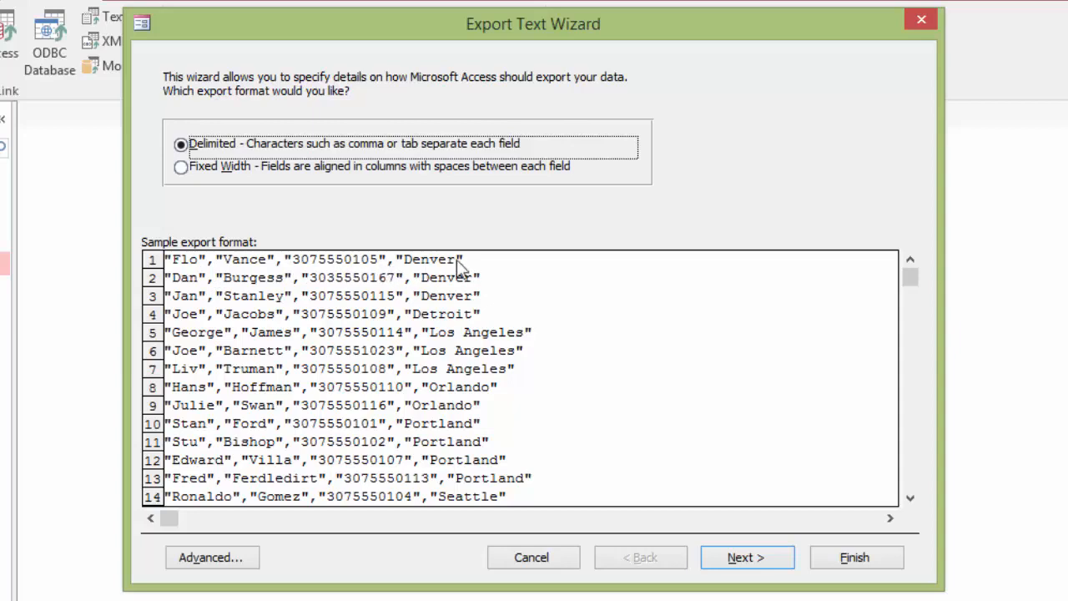
Preview the sample export in fixed-width format across its columns, and switch back to the delimited format.
left_click(182, 170)
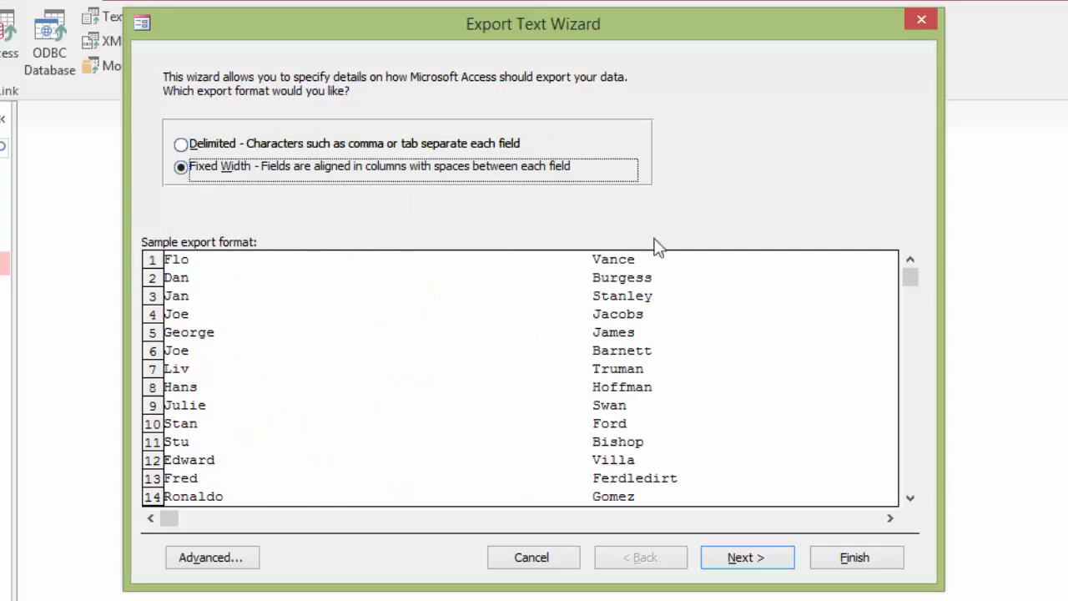
left_click_drag(174, 519, 523, 519)
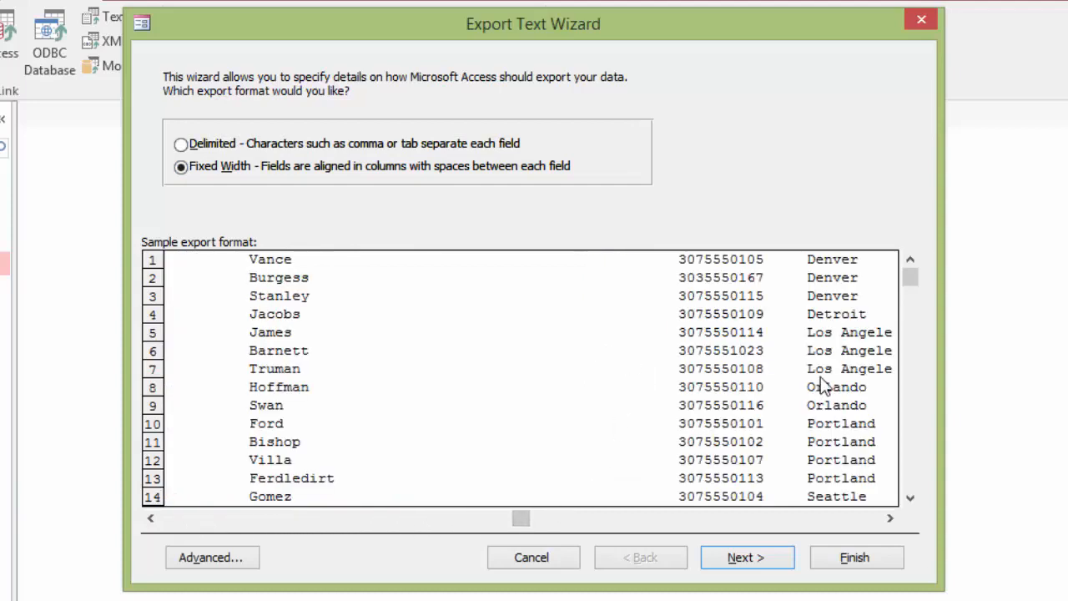
left_click(181, 144)
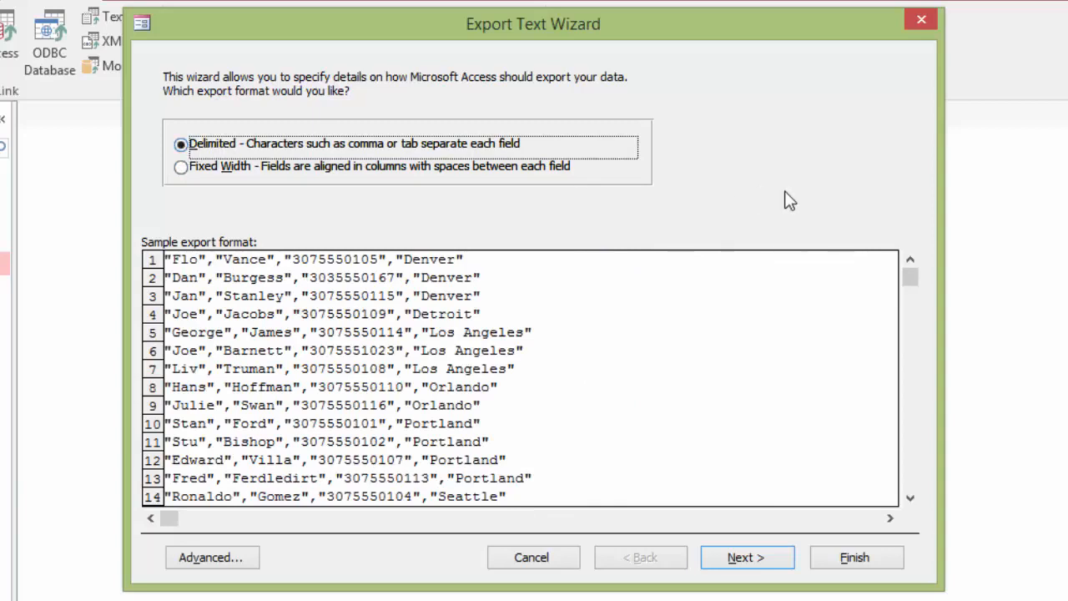
Keep comma as the field delimiter, leave field names off the first row, and choose the double quotation mark as text qualifier.
left_click(755, 558)
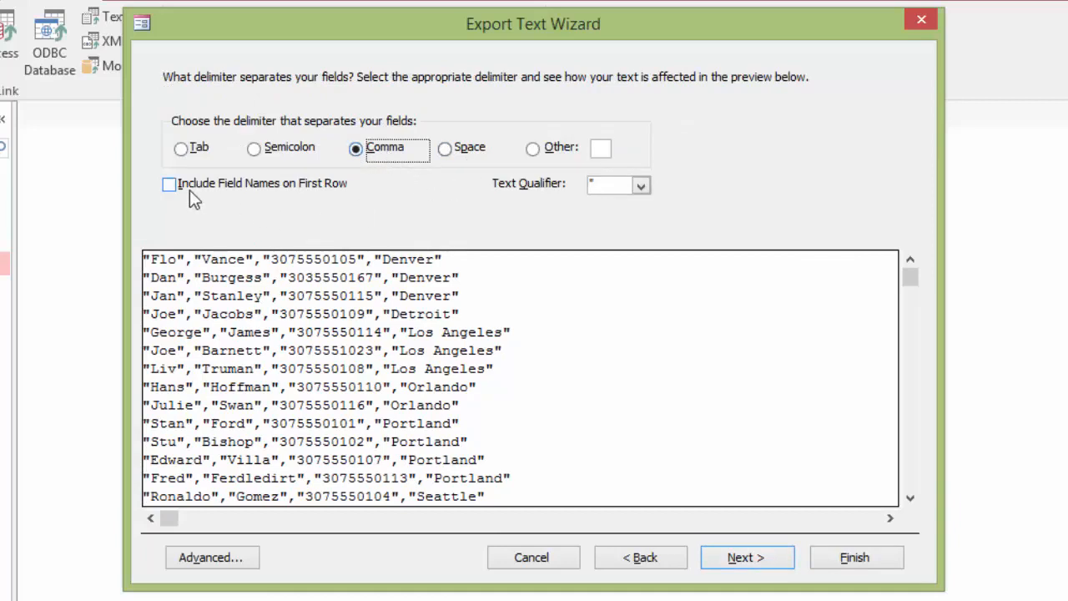
left_click(169, 183)
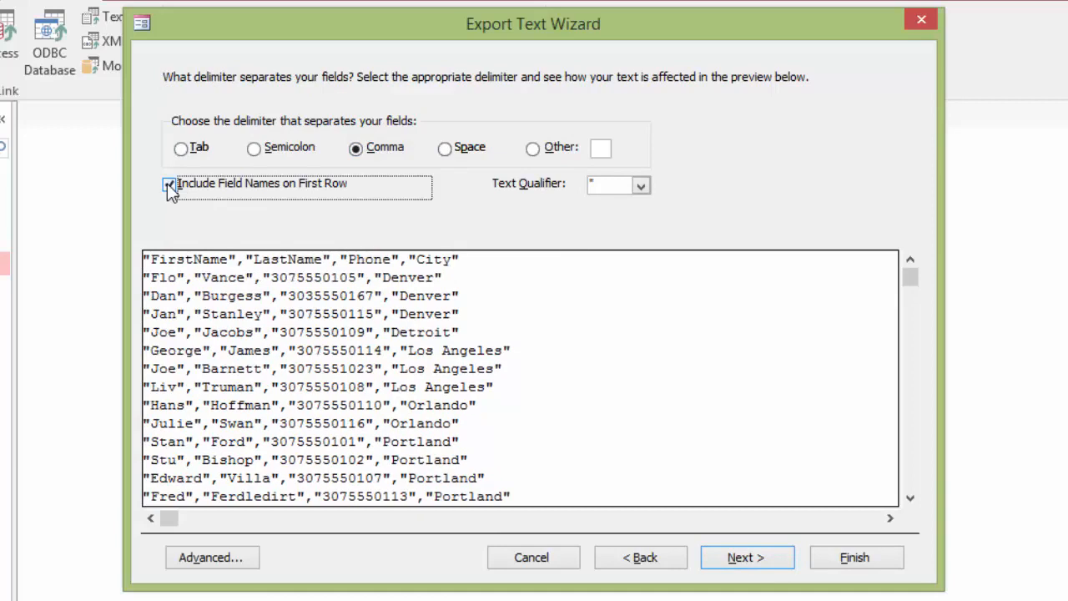
left_click(168, 184)
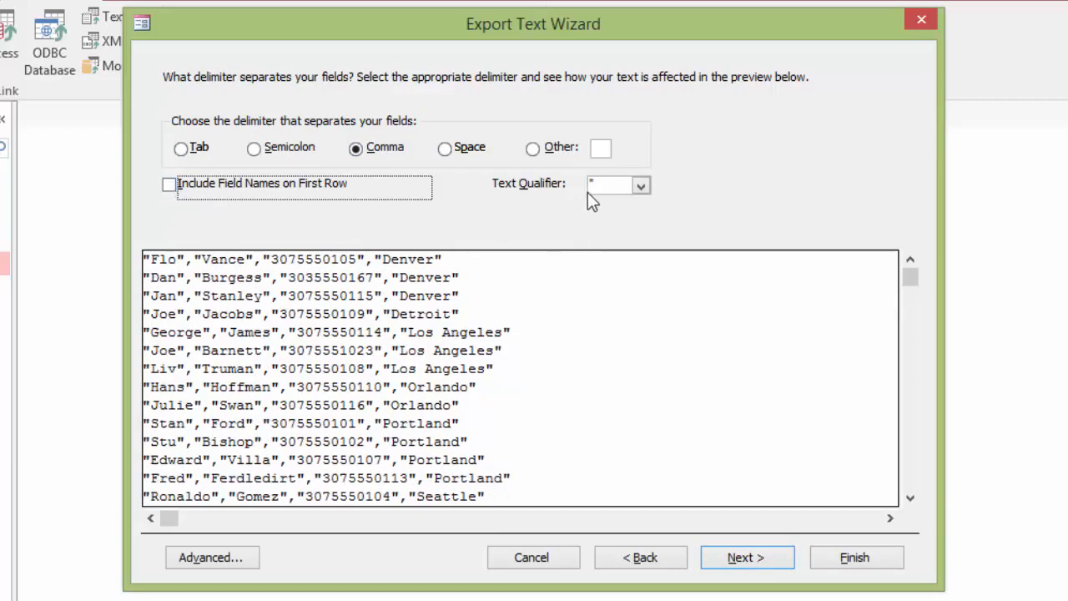
left_click(640, 187)
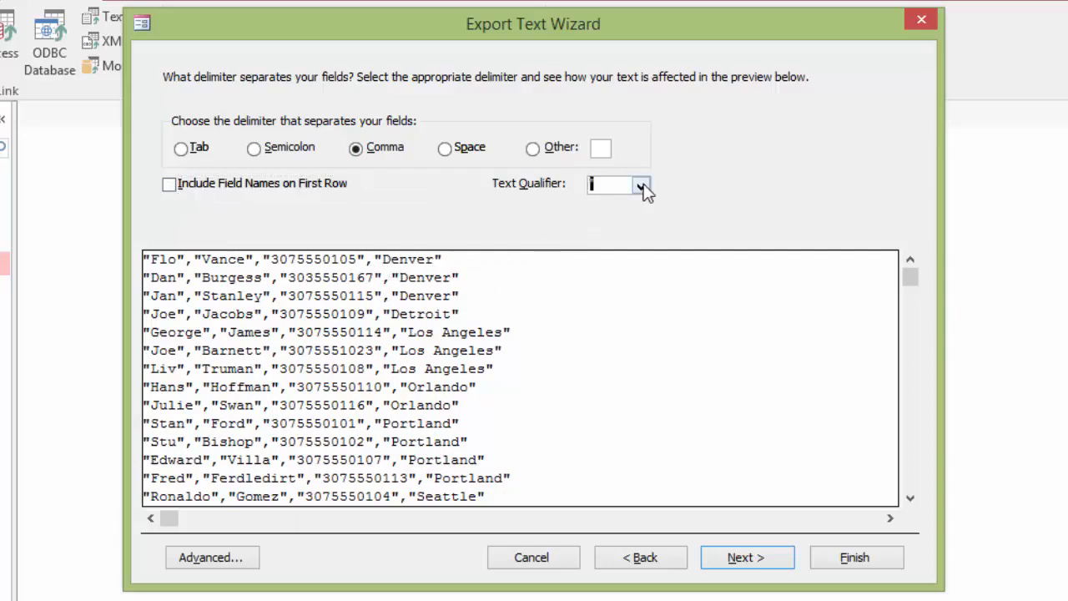
left_click(641, 185)
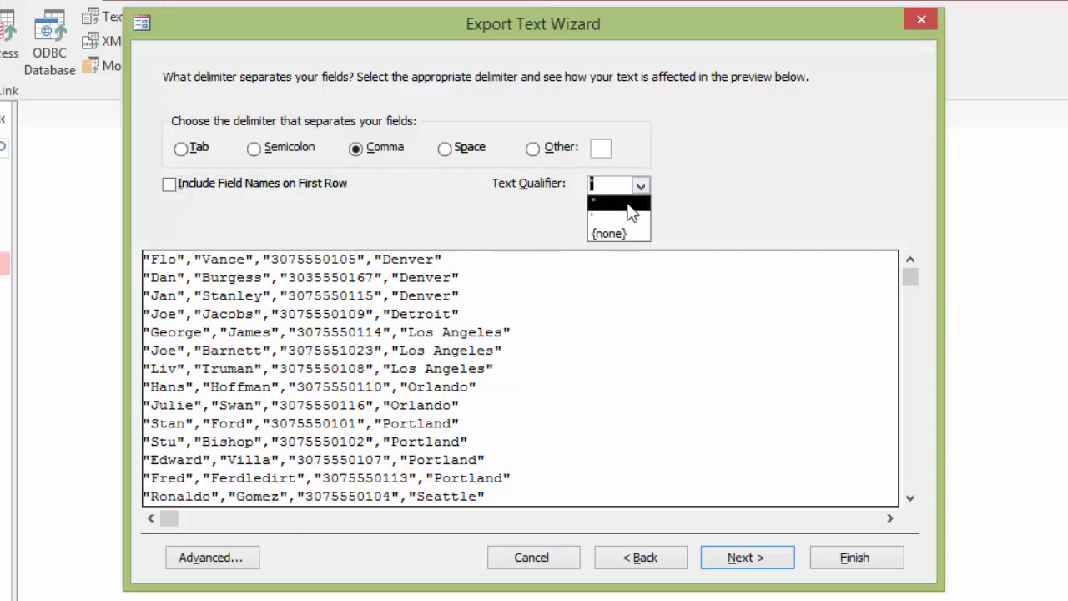
left_click(628, 206)
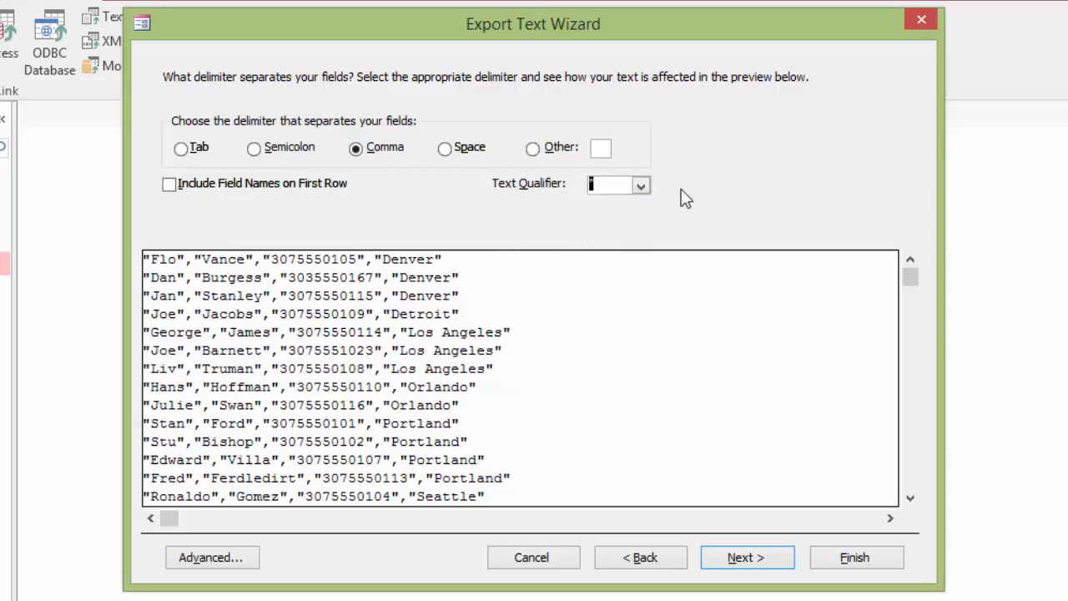
Finish the text export to qryEmployeesByCity.txt without saving the export steps.
left_click(756, 557)
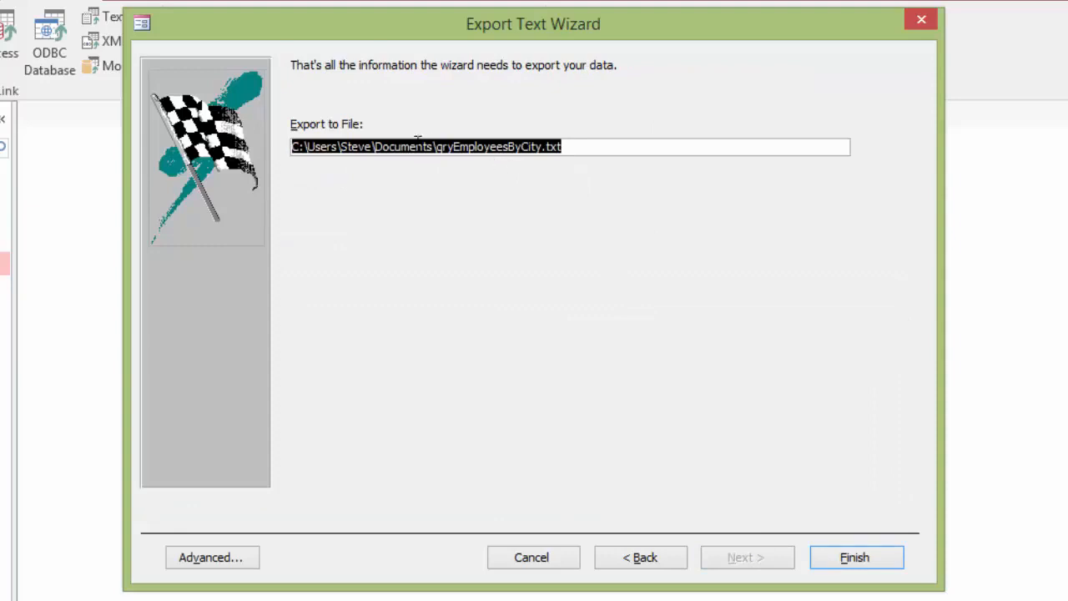
left_click(879, 565)
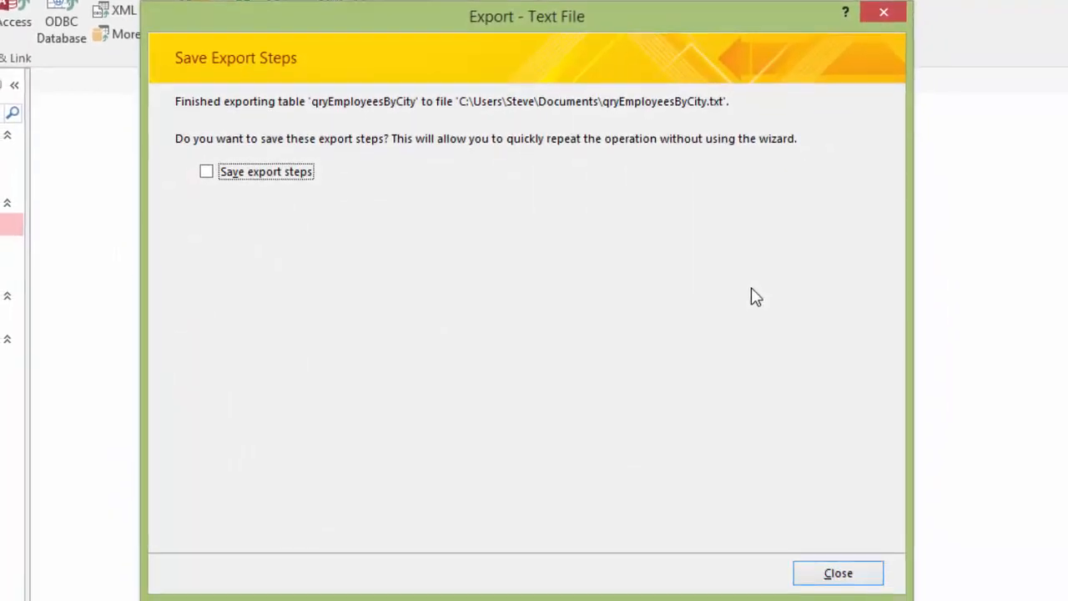
left_click(853, 575)
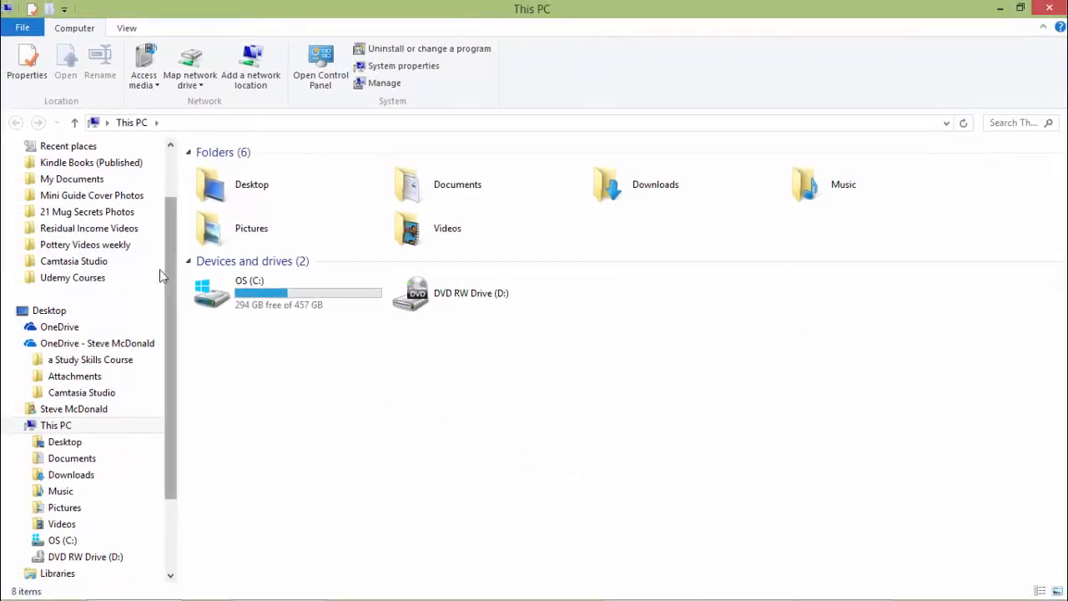
Switch to File Explorer, open qryEmployeesByCity from the Documents folder to check the exported records, and close the file.
scroll(125, 333, "down", 1)
left_click(80, 409)
left_click(272, 518)
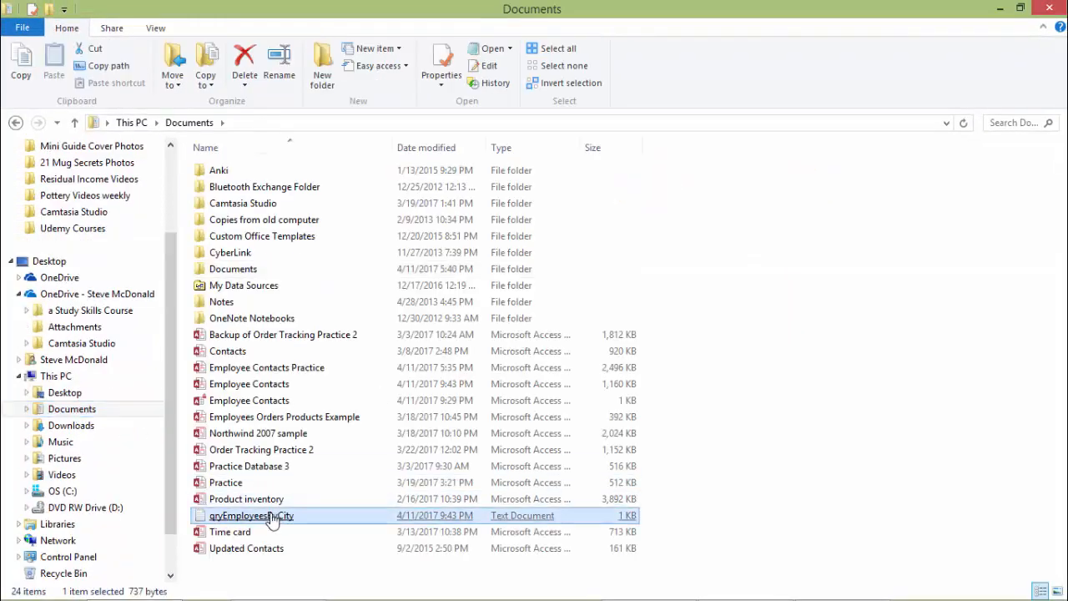
double_click(272, 517)
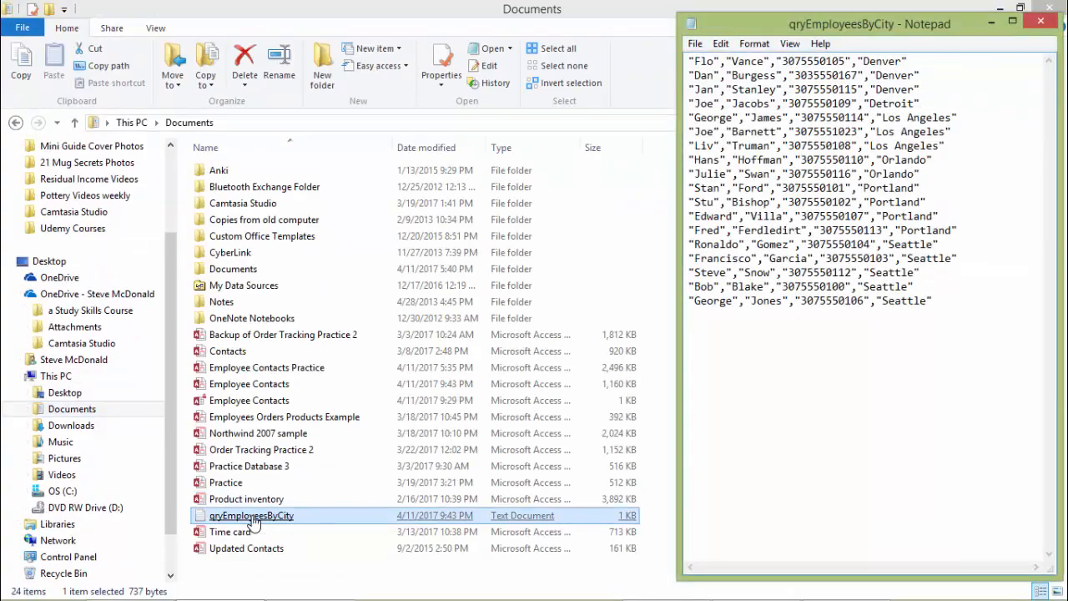
left_click(991, 19)
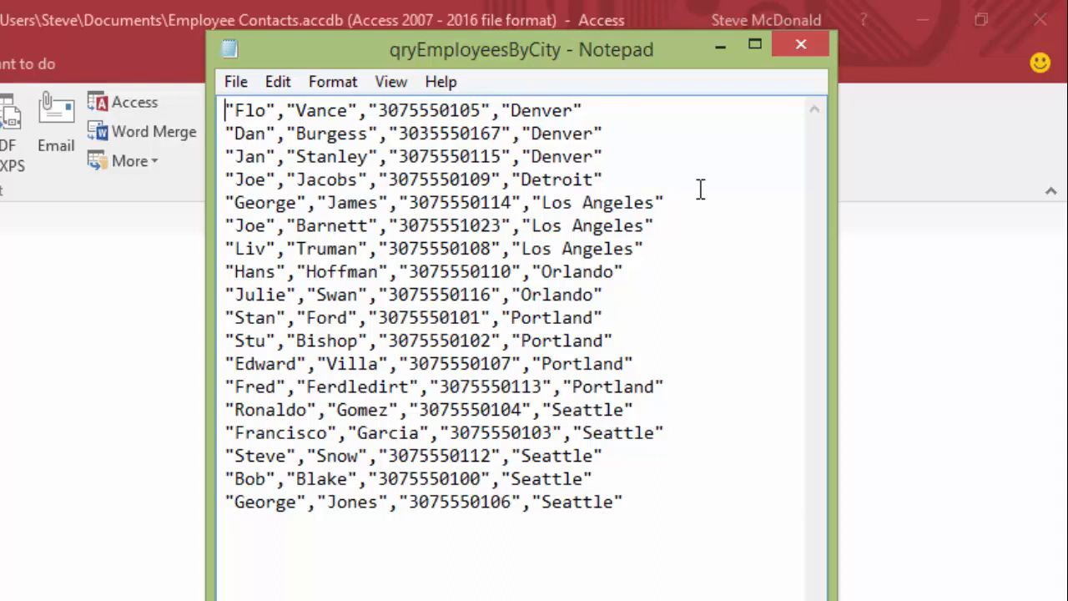
left_click(800, 44)
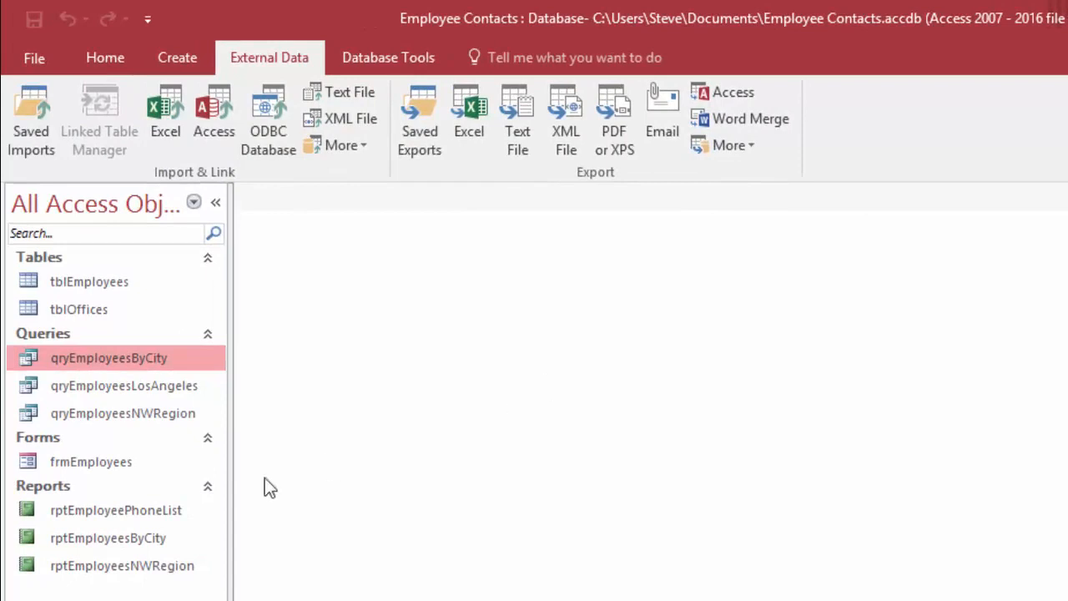
Publish the rptEmployeesNWRegion report as a minimum-size PDF in This PC's Documents folder, without saving the export steps.
left_click(97, 572)
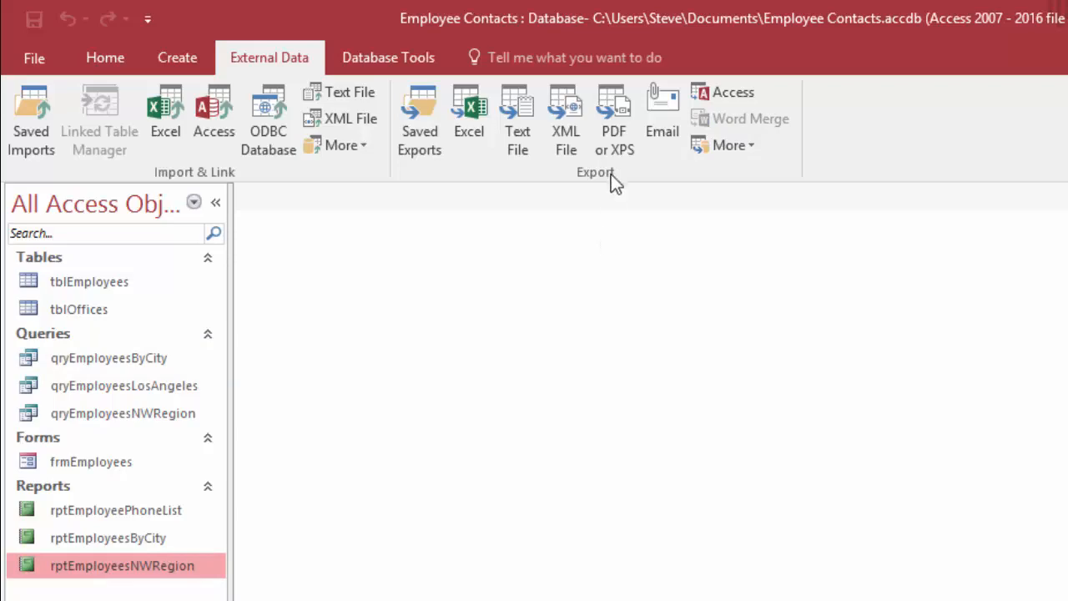
left_click(612, 112)
left_click_drag(307, 33, 526, 60)
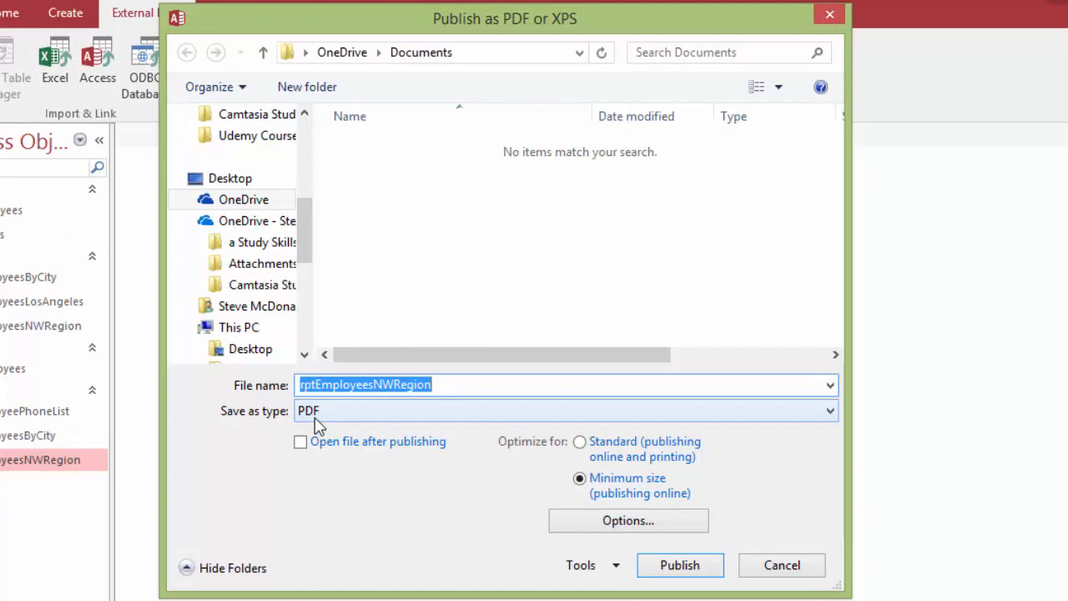
scroll(275, 222, "down", 3)
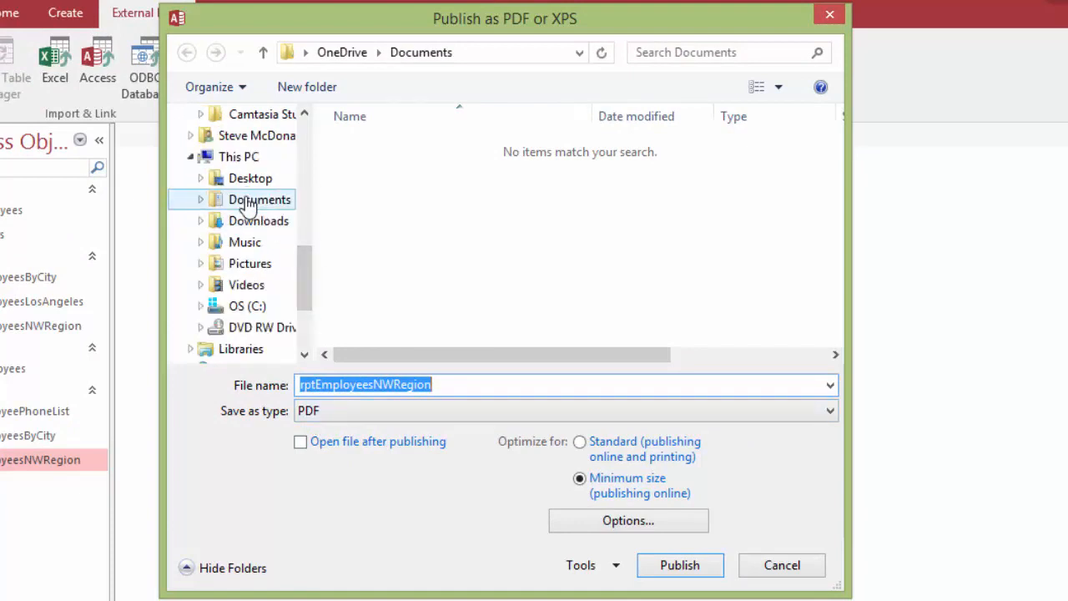
left_click(249, 205)
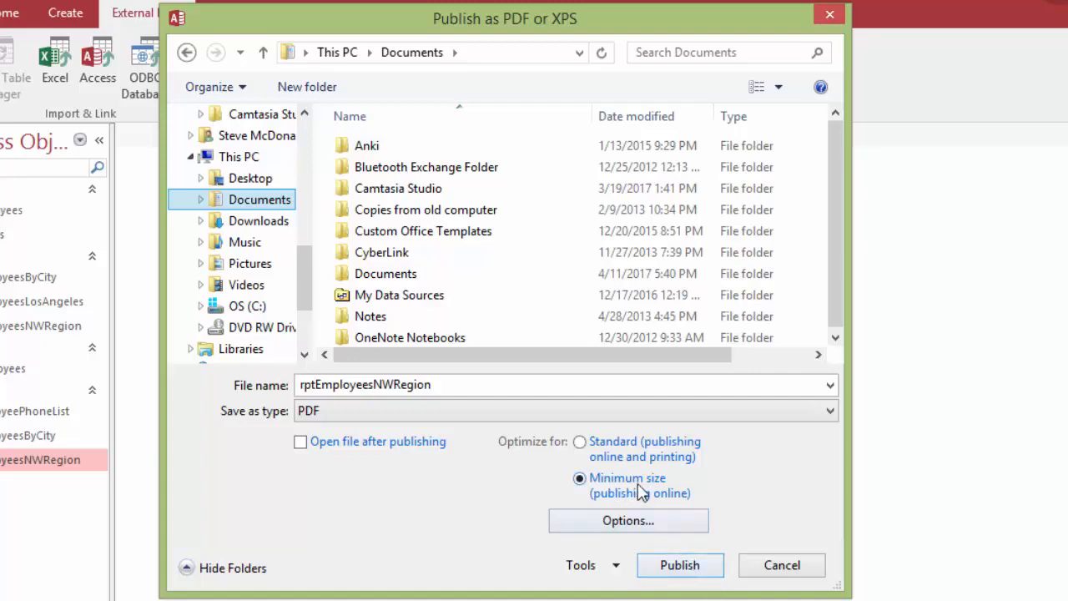
left_click(680, 566)
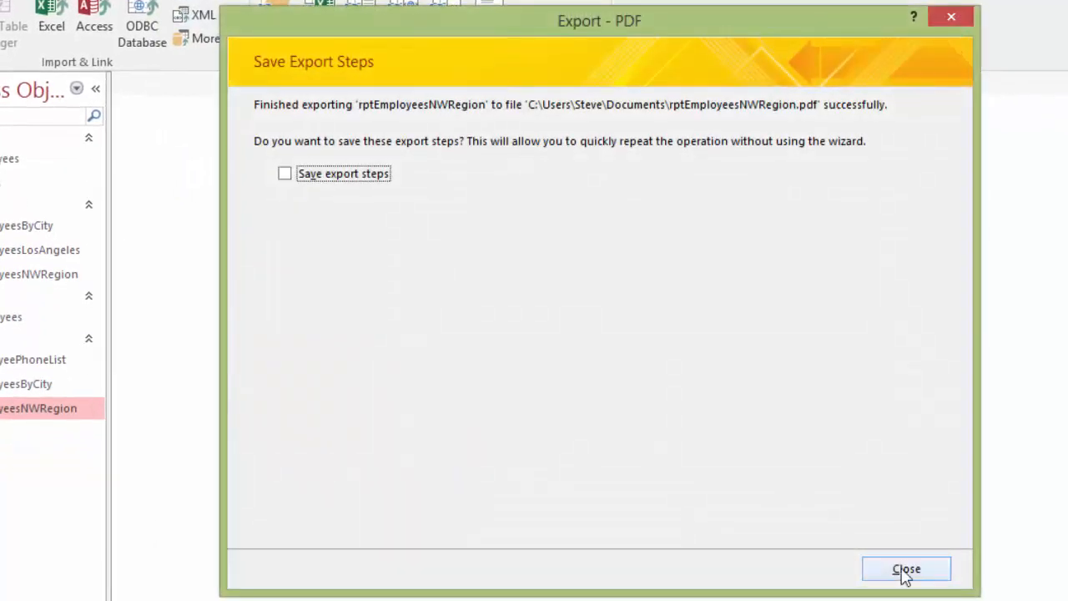
left_click(904, 567)
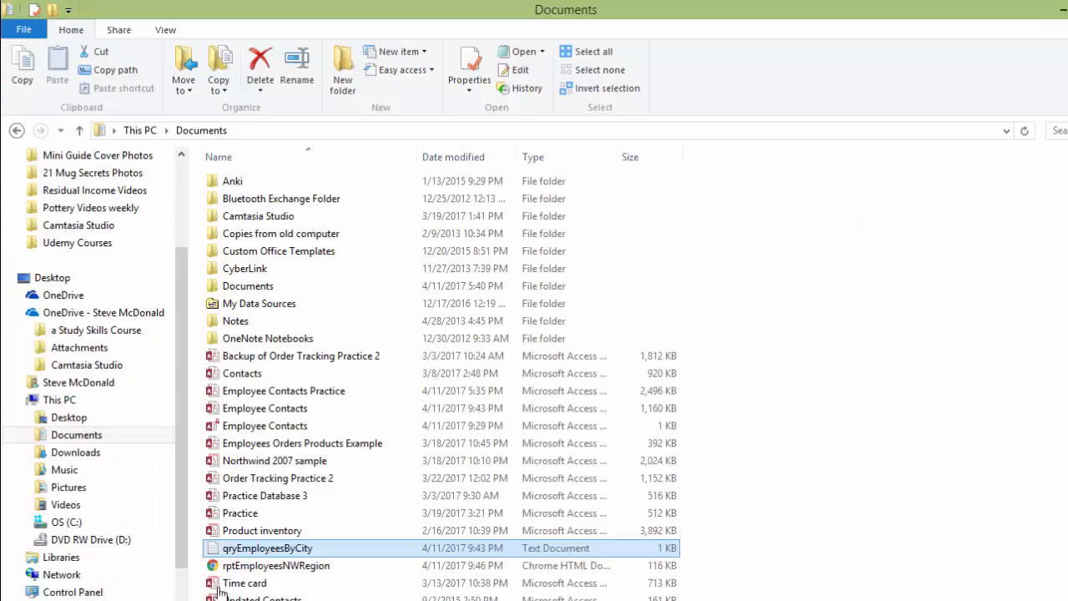
Switch to File Explorer, open the rptEmployeesNWRegion PDF from Documents to check the report, and close it.
left_click(275, 568)
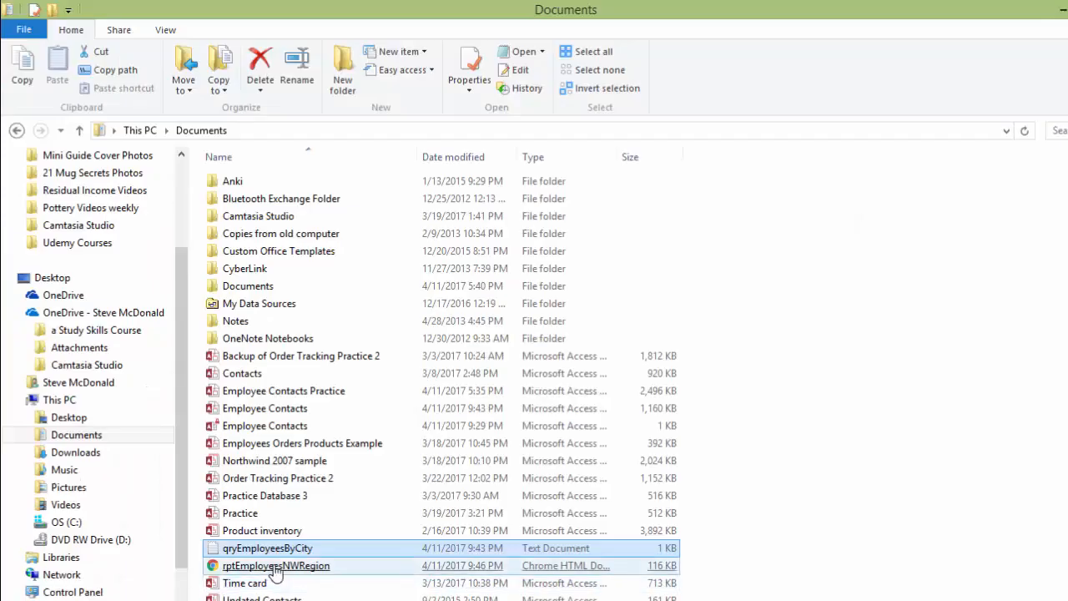
double_click(275, 568)
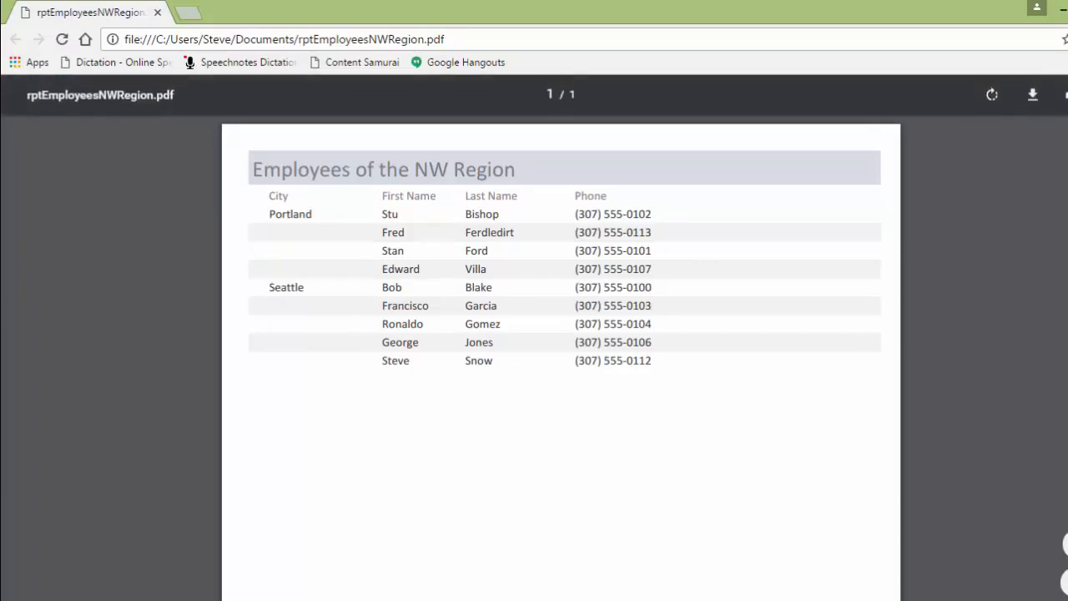
left_click(1067, 7)
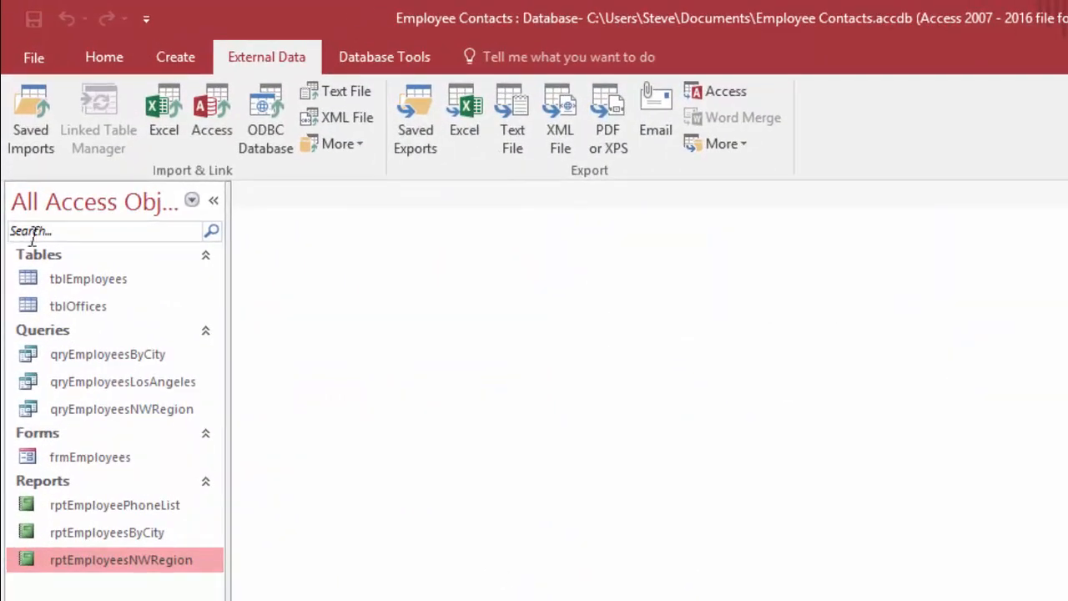
Start exporting the tblEmployees table to tblEmployees.xlsx, reviewing the file formats and keeping Excel Workbook (*.xlsx).
left_click(82, 278)
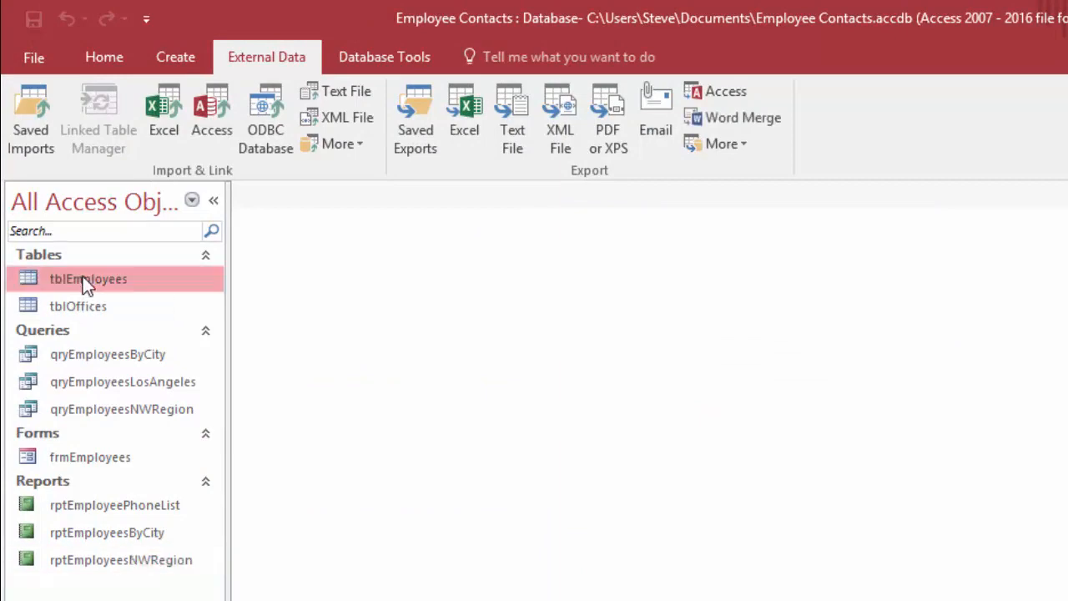
left_click(457, 104)
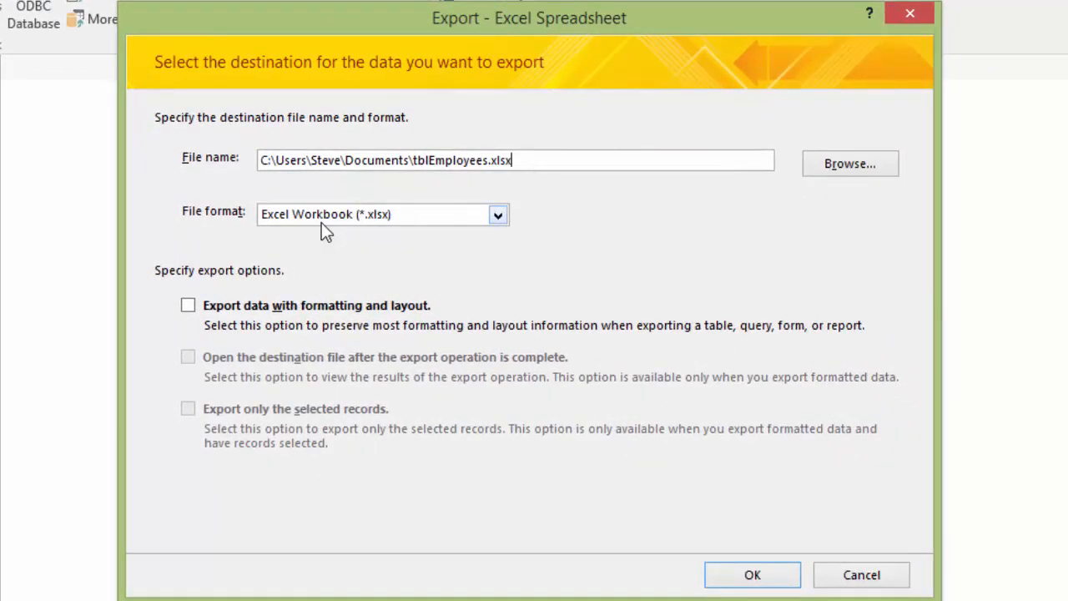
left_click(498, 216)
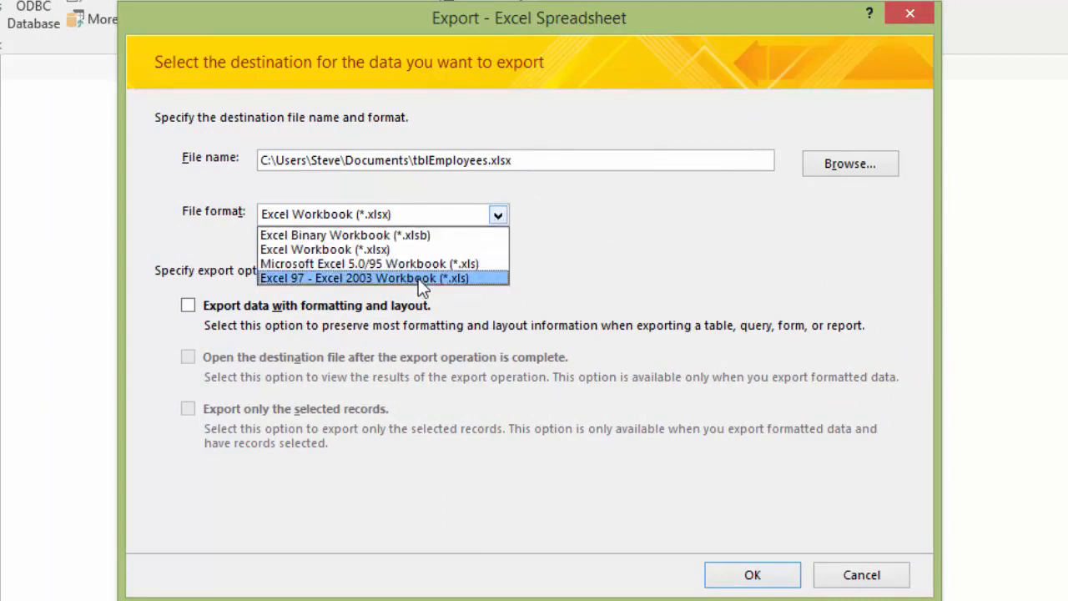
left_click(499, 216)
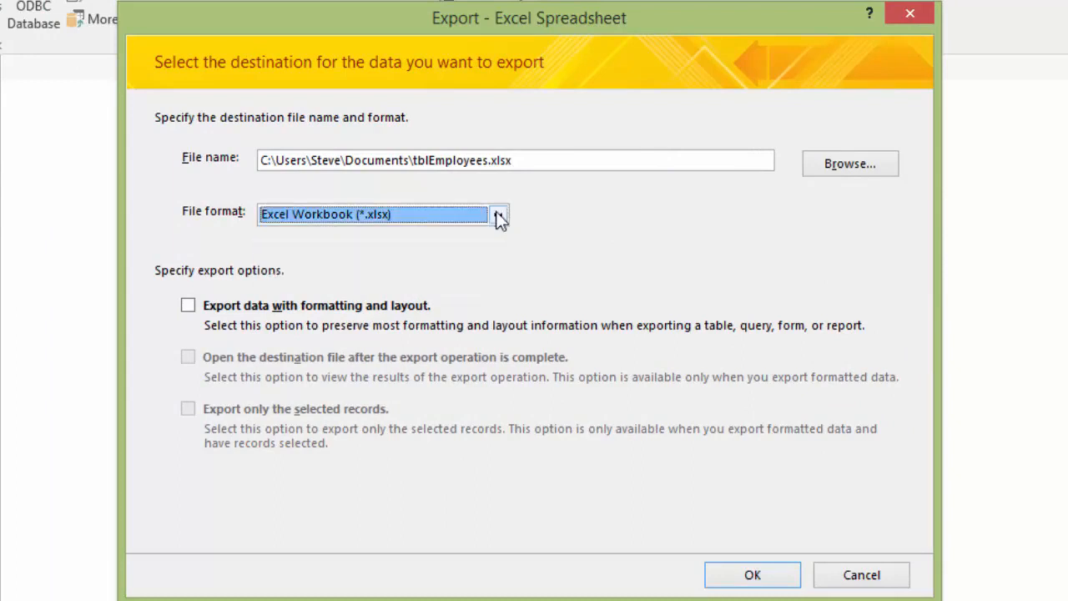
Export the table with formatting and layout, opening the destination file on completion, and do not save the export steps.
left_click(187, 307)
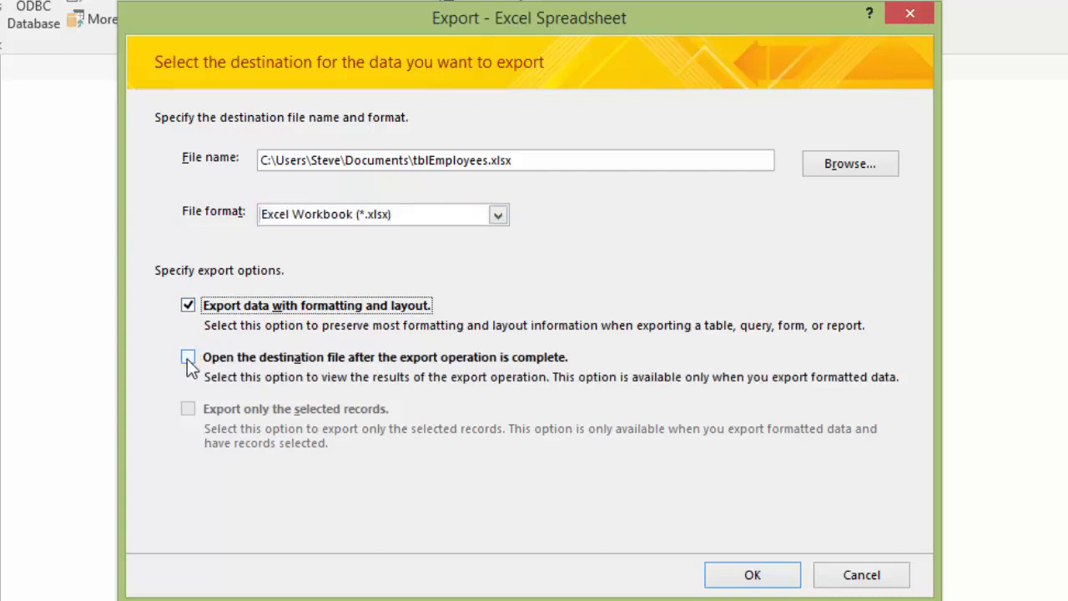
left_click(189, 359)
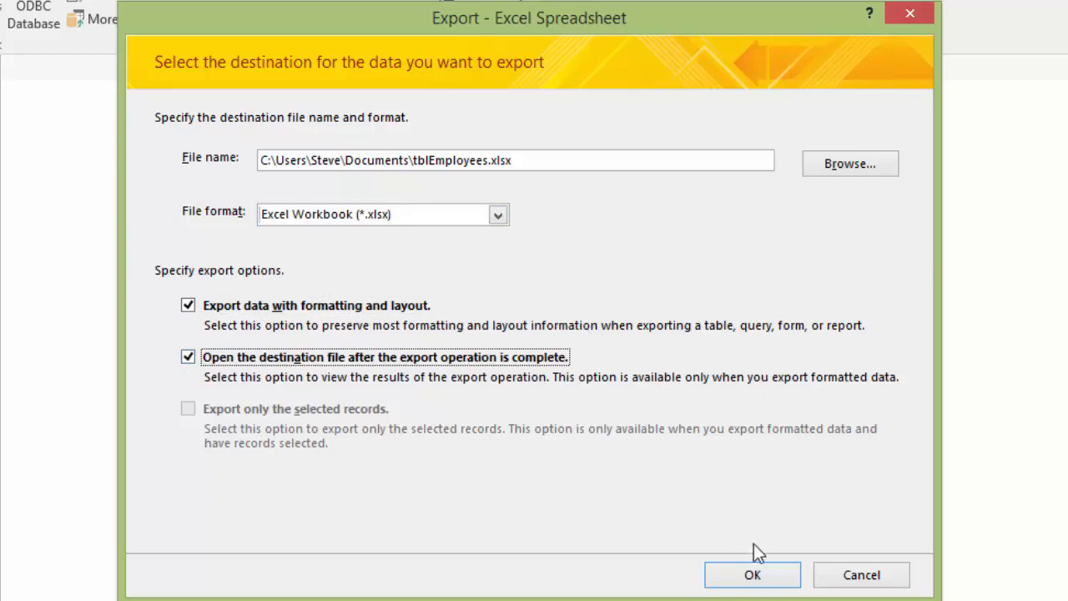
left_click(753, 575)
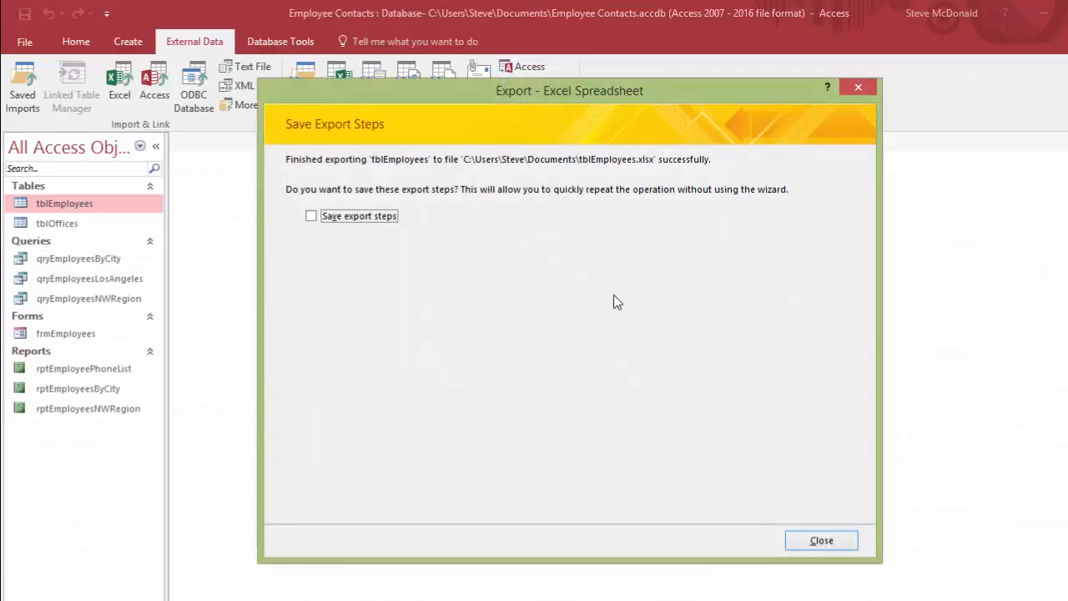
left_click(822, 541)
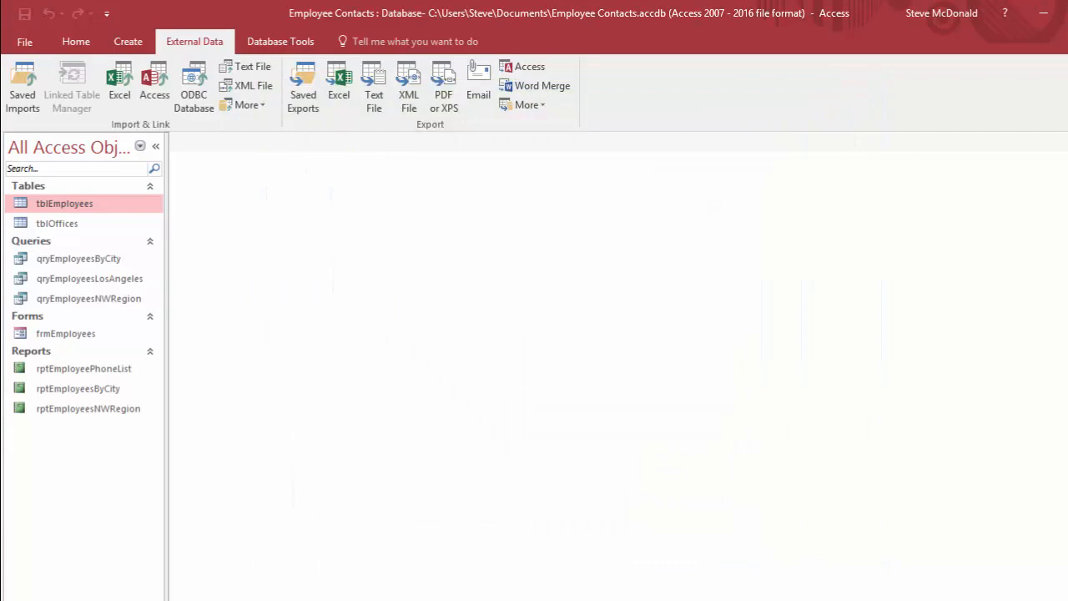